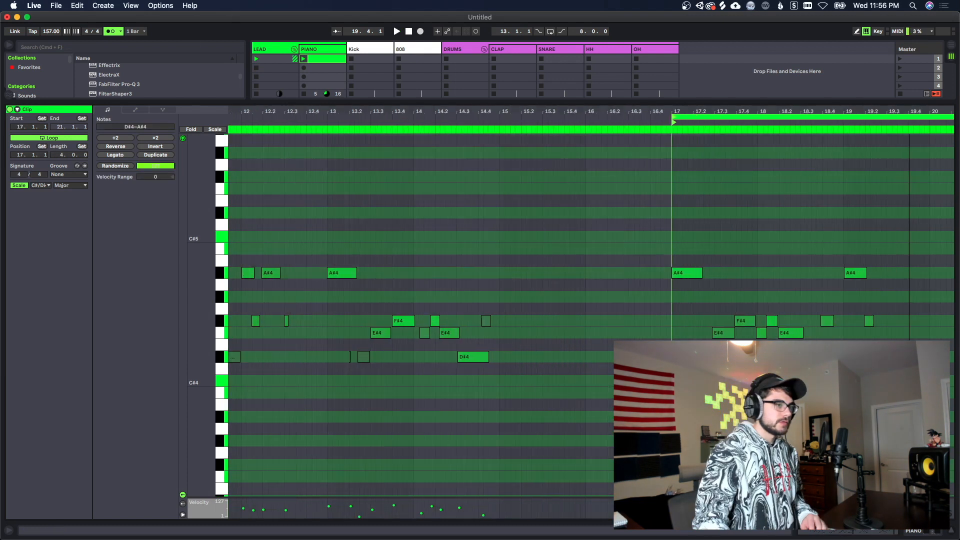
Quantize the piano clip's notes inside the loop starting at bar 17 and play the result back
{"action": "scroll", "coordinate": [715, 260], "scroll_direction": "right", "scroll_amount": 5}
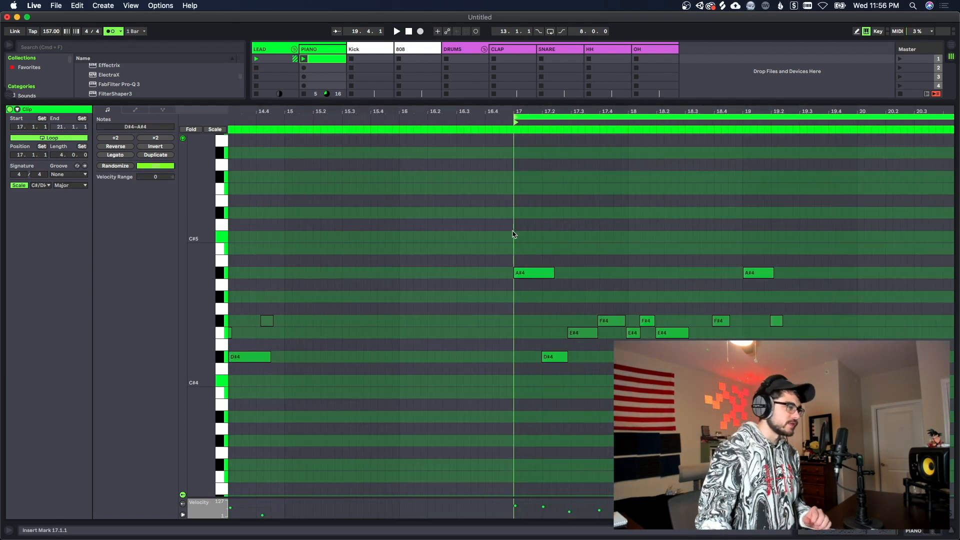
{"action": "left_click_drag", "start_coordinate": [513, 233], "coordinate": [895, 360]}
{"action": "key", "text": "super+u"}
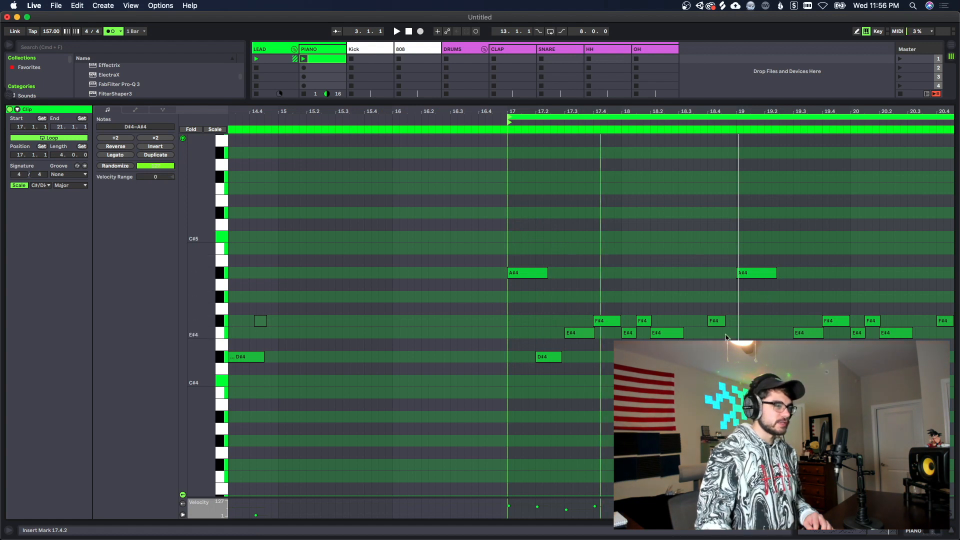
{"action": "key", "text": "space"}
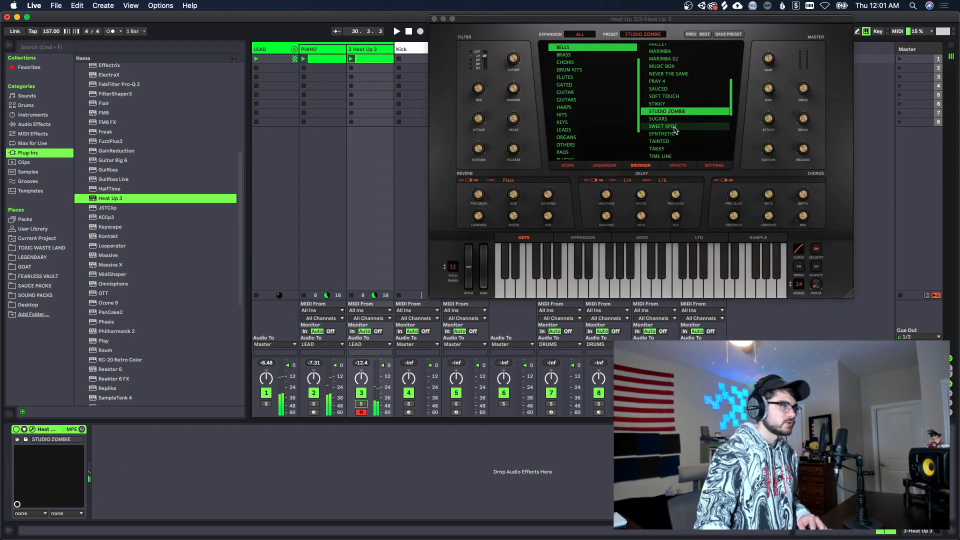
Load the STUDIO ZOMBIE bells preset in Heat Up 3 and open that track's clip for note editing
{"action": "left_click", "coordinate": [678, 112]}
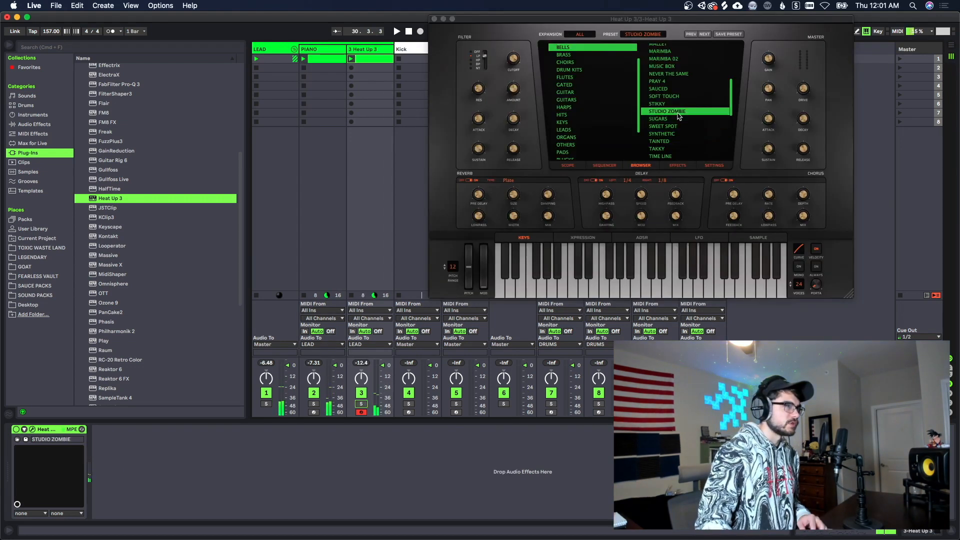
{"action": "left_click", "coordinate": [434, 19]}
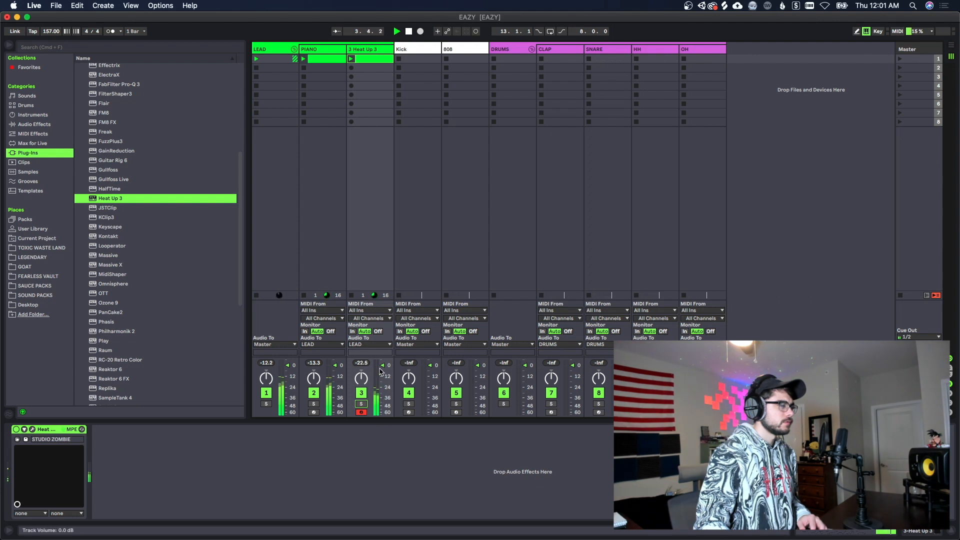
{"action": "double_click", "coordinate": [367, 61]}
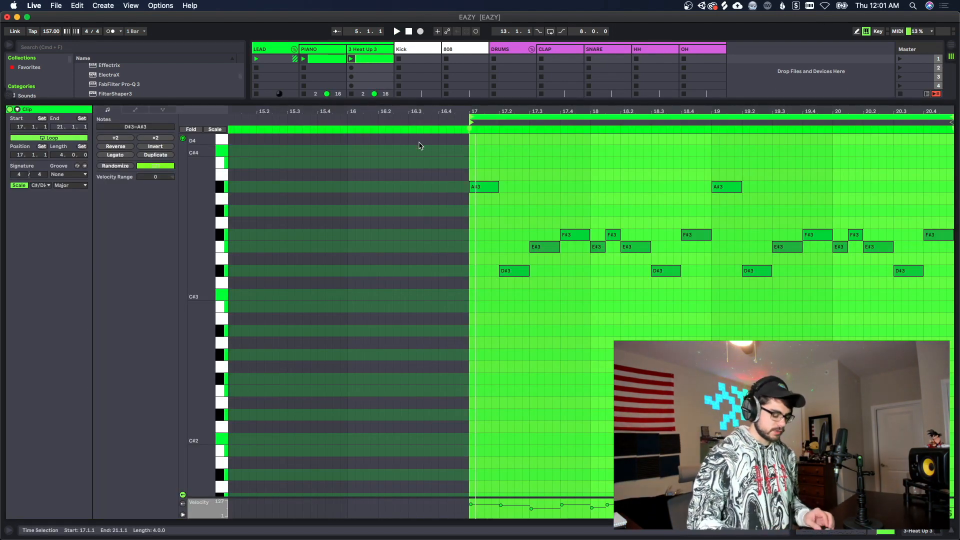
{"action": "left_click", "coordinate": [591, 301]}
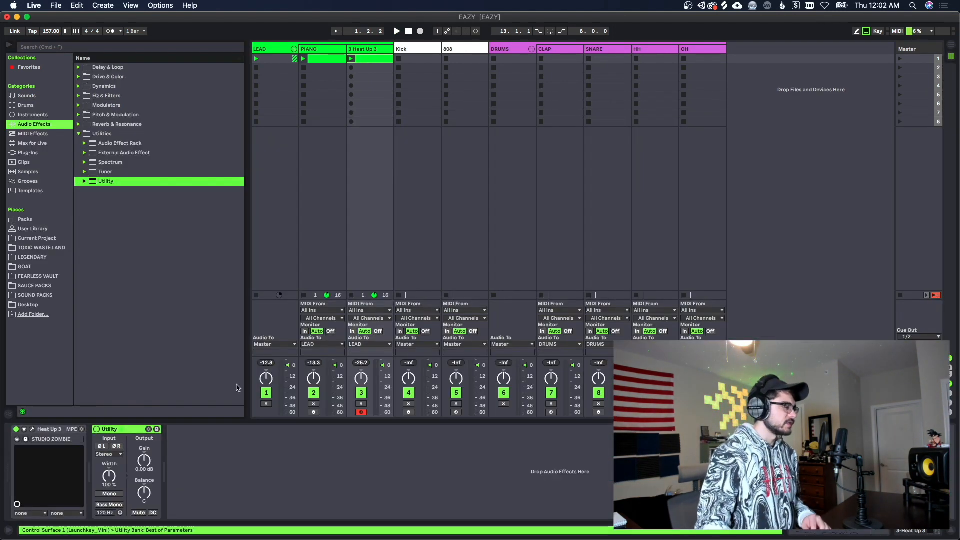
Set the Utility gain on the Heat Up 3 track to 6 dB and its track volume to -2 dB
{"action": "left_click_drag", "start_coordinate": [140, 465], "coordinate": [140, 459]}
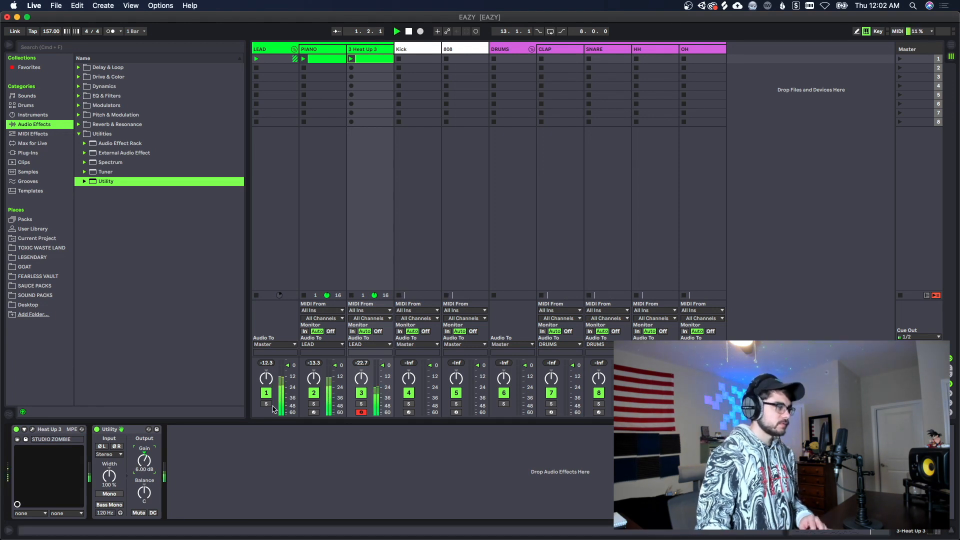
{"action": "left_click_drag", "start_coordinate": [383, 368], "coordinate": [383, 371]}
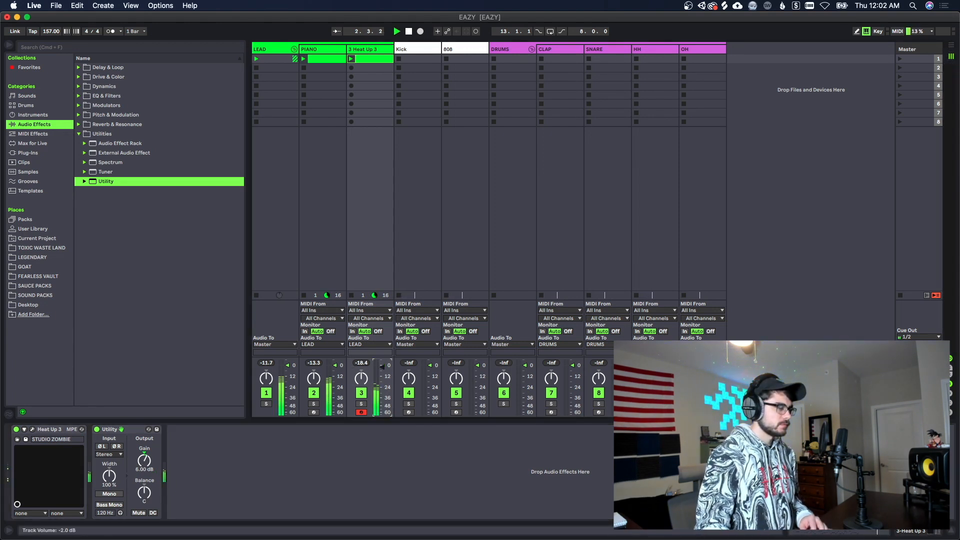
Paste FabFilter Pro-Q 3 after Utility and adjust its 48 dB/oct high cut to about 3.5 kHz
{"action": "left_click", "coordinate": [299, 445]}
{"action": "key", "text": "super+v"}
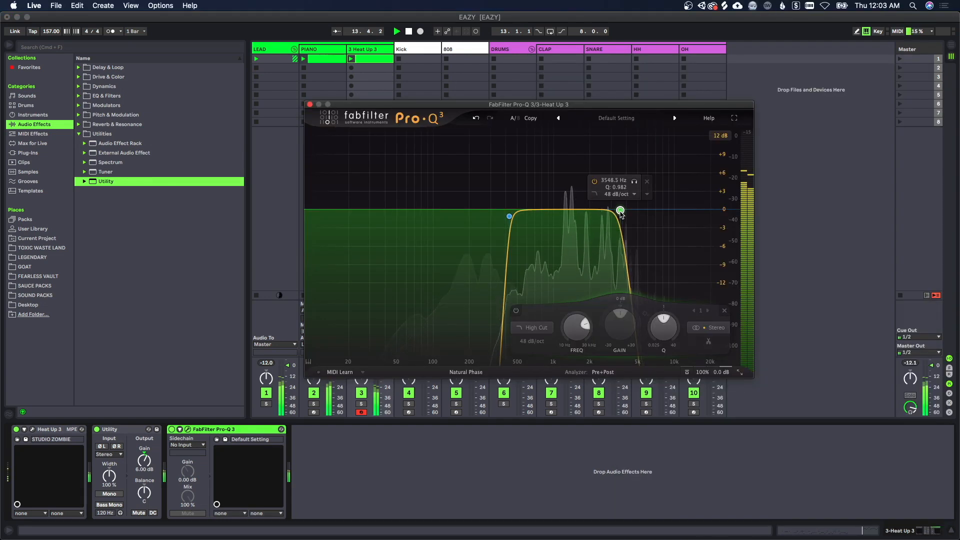
{"action": "left_click_drag", "start_coordinate": [620, 210], "coordinate": [619, 210]}
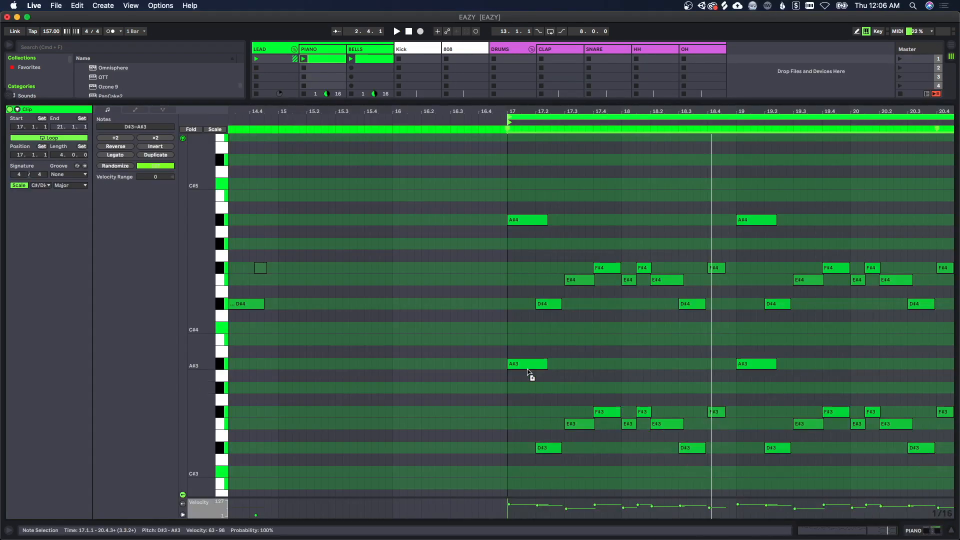
Copy the piano melody one octave lower and reduce the copied notes' velocities to 47-72
{"action": "left_click", "coordinate": [528, 371]}
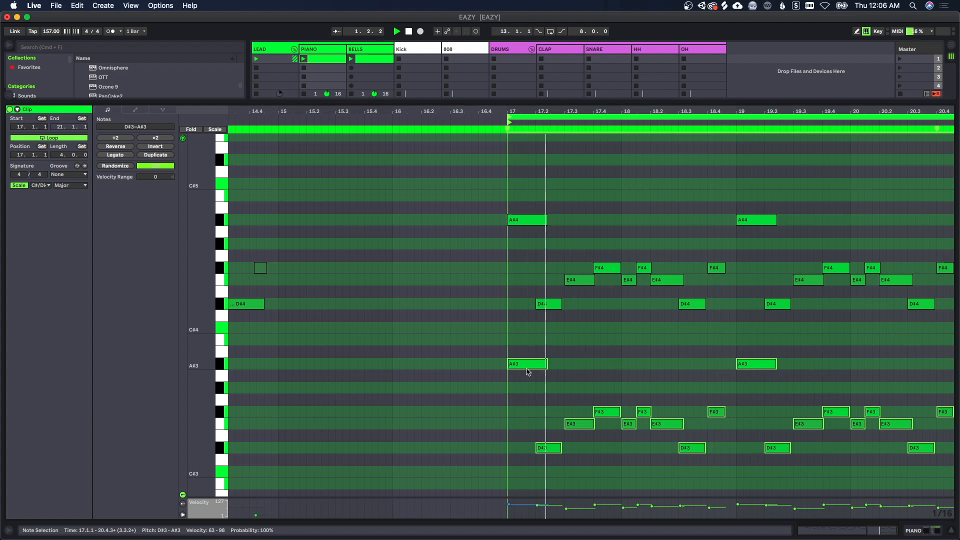
{"action": "scroll", "coordinate": [572, 393], "scroll_direction": "down", "scroll_amount": 5}
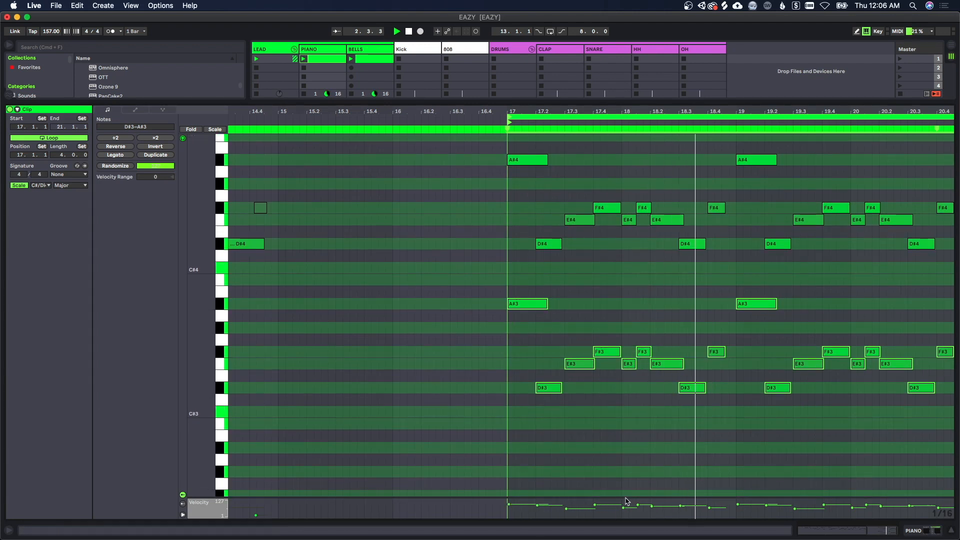
{"action": "key", "text": "space"}
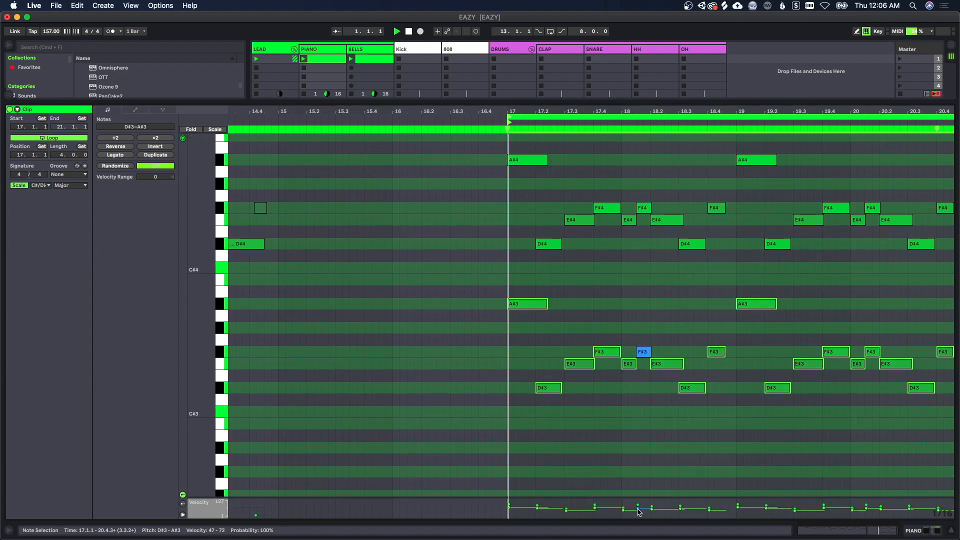
{"action": "key", "text": "space"}
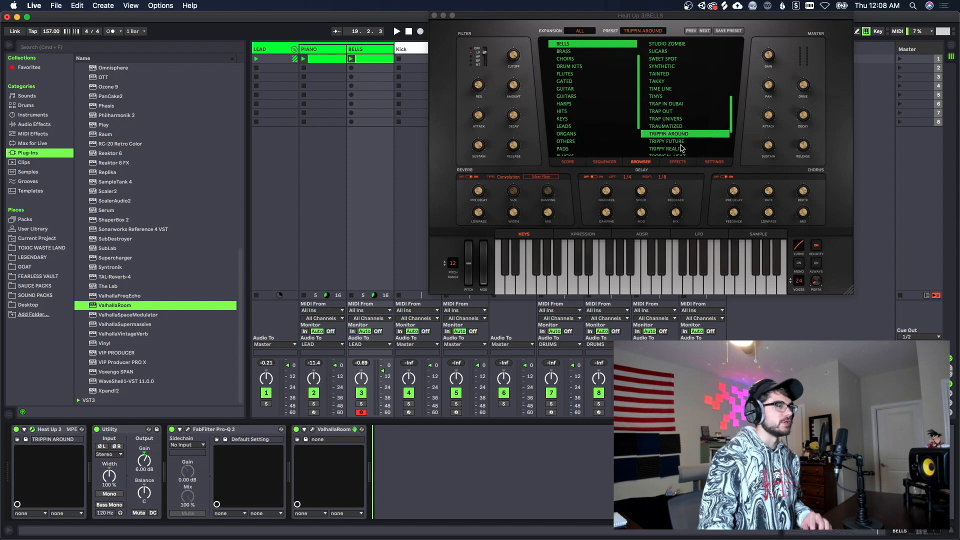
Audition the TRIPPIN AROUND preset on the BELLS track with the beat and close the Heat Up 3 window
{"action": "key", "text": "space"}
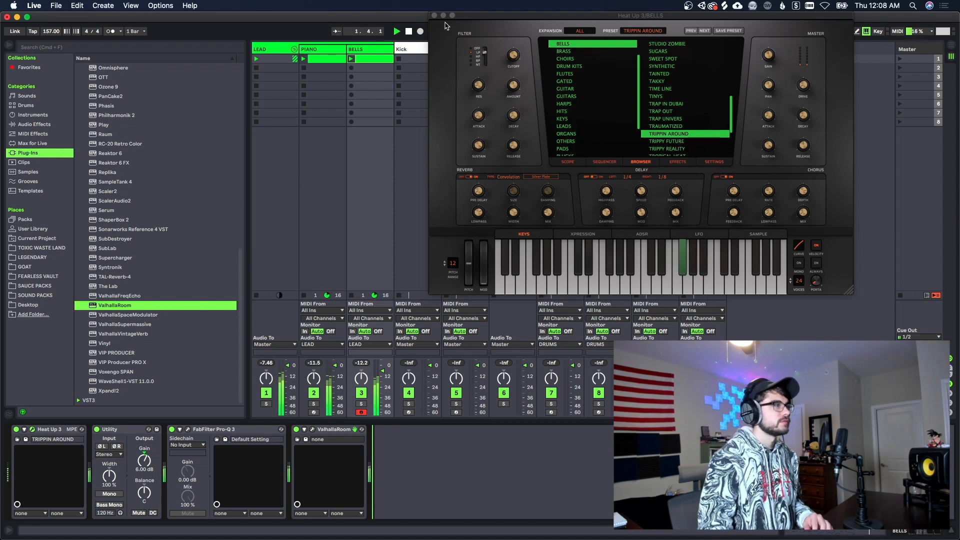
{"action": "left_click", "coordinate": [435, 15]}
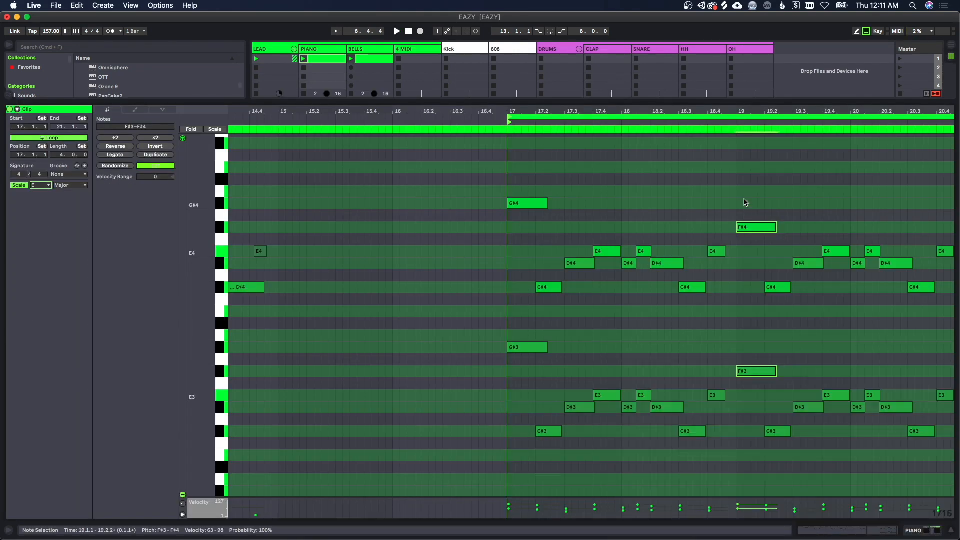
Shift the F#4 and F#3 notes at bar 19 of the piano clip slightly earlier
{"action": "left_click_drag", "start_coordinate": [745, 201], "coordinate": [736, 323]}
{"action": "mouse_move", "coordinate": [742, 370]}
{"action": "left_mouse_down"}
{"action": "mouse_move", "coordinate": [743, 355]}
{"action": "mouse_move", "coordinate": [739, 369]}
{"action": "left_mouse_up"}
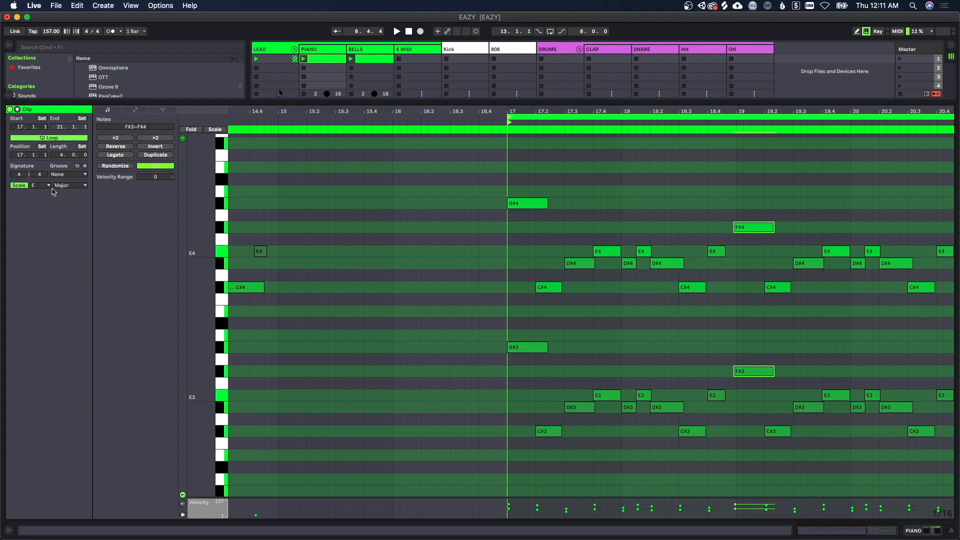
{"action": "key", "text": "shift+Tab"}
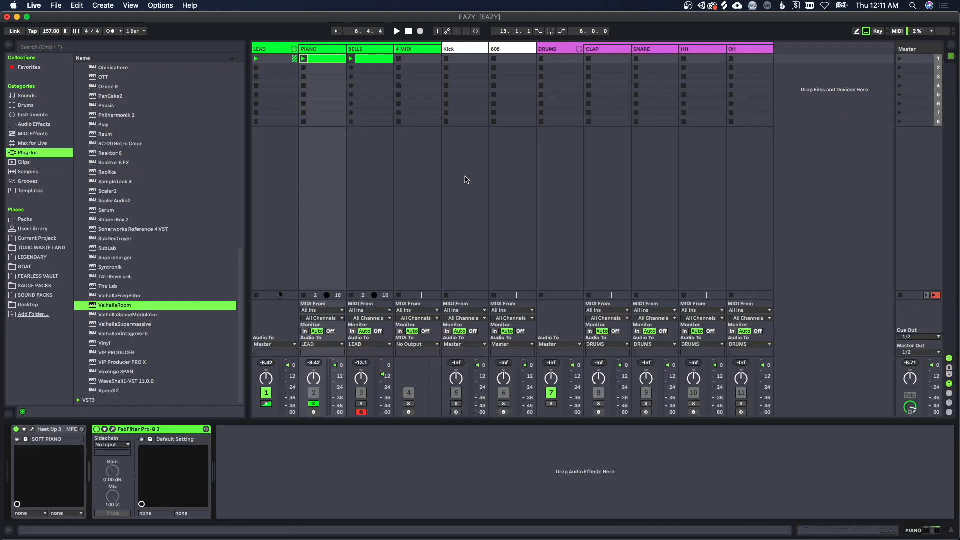
Transpose all notes of the BELLS clip down two semitones
{"action": "double_click", "coordinate": [364, 60]}
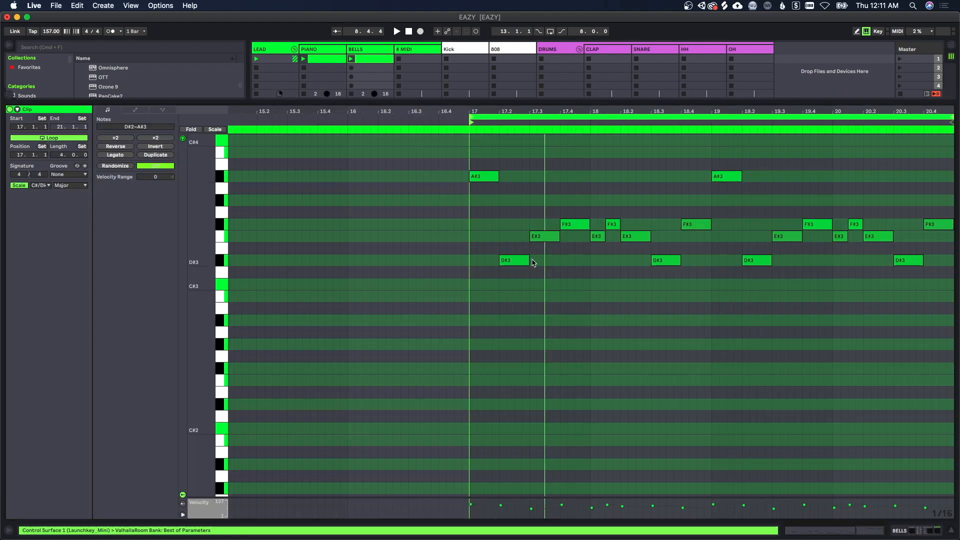
{"action": "key", "text": "super+a"}
{"action": "key", "text": "Down"}
{"action": "key", "text": "Down"}
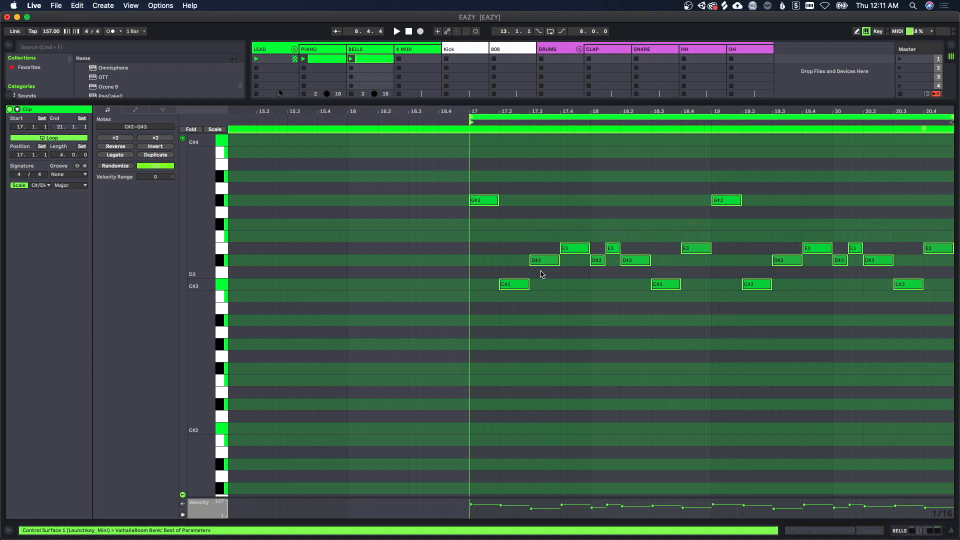
Play back the transposed melody in the session mixer and delete the unused 4 MIDI track
{"action": "key", "text": "shift+Tab"}
{"action": "key", "text": "space"}
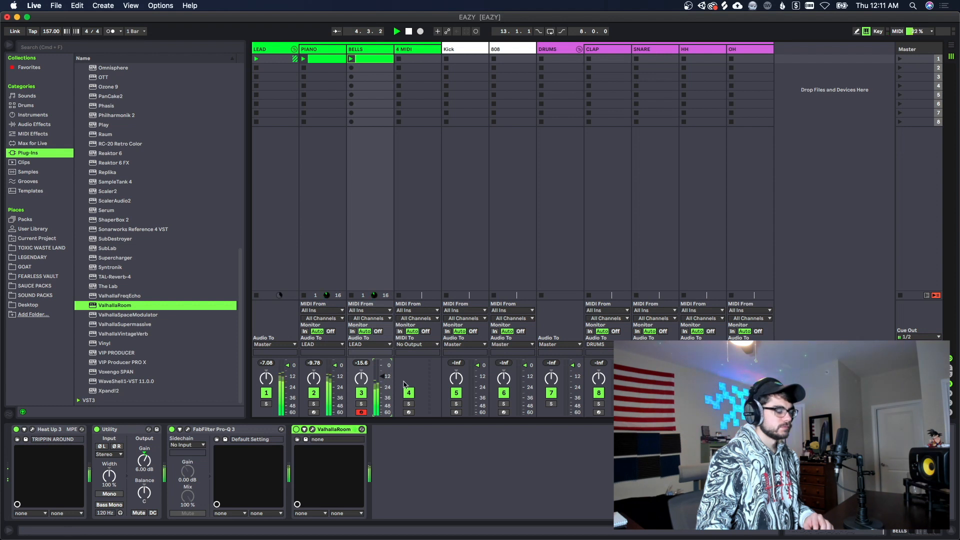
{"action": "key", "text": "Delete"}
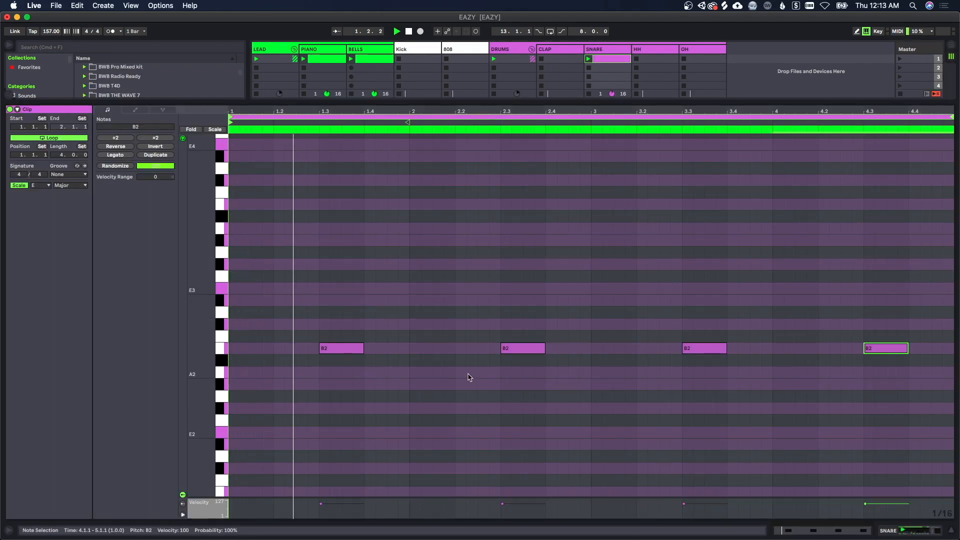
Raise the velocity of all B2 snare notes and lower the SNARE track's volume slightly
{"action": "key", "text": "super+a"}
{"action": "left_click_drag", "start_coordinate": [535, 504], "coordinate": [540, 475]}
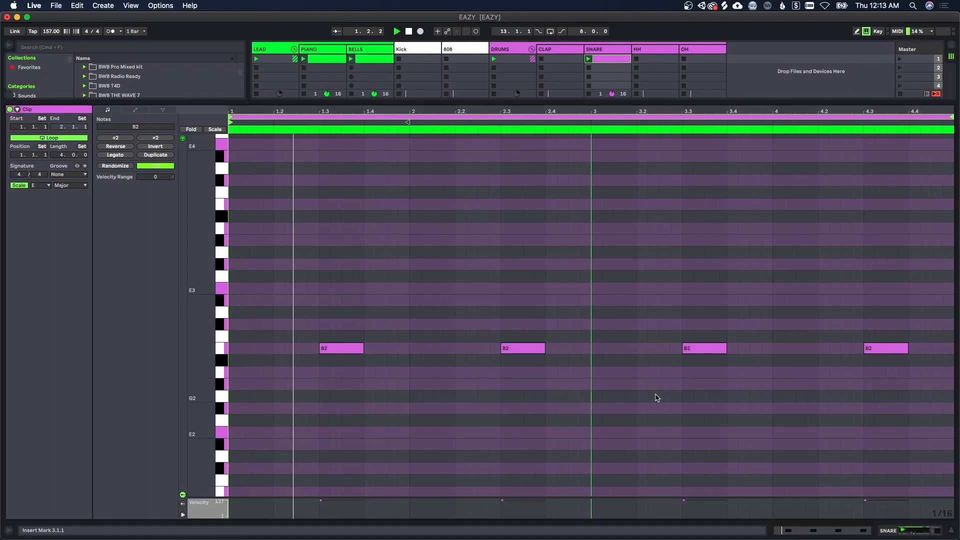
{"action": "left_click", "coordinate": [888, 531]}
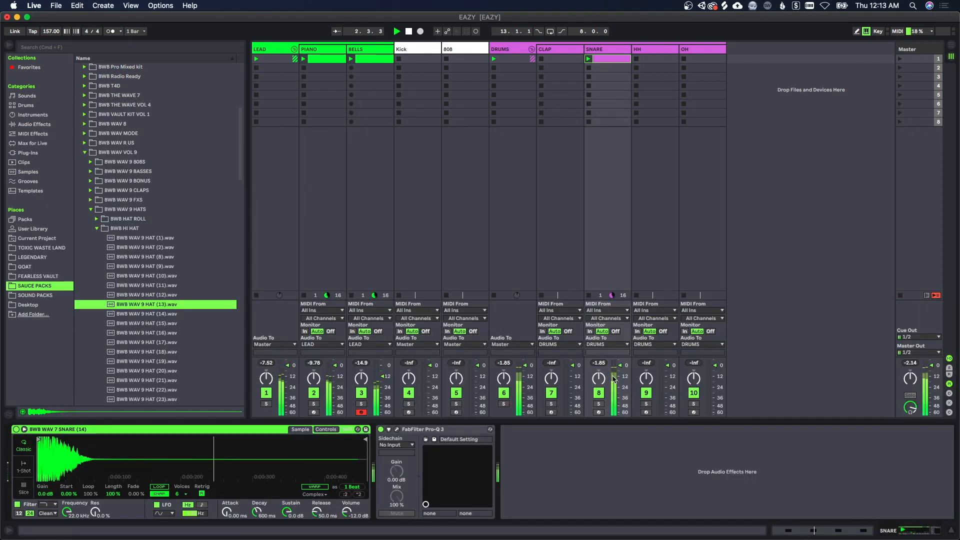
{"action": "left_click_drag", "start_coordinate": [622, 369], "coordinate": [622, 372]}
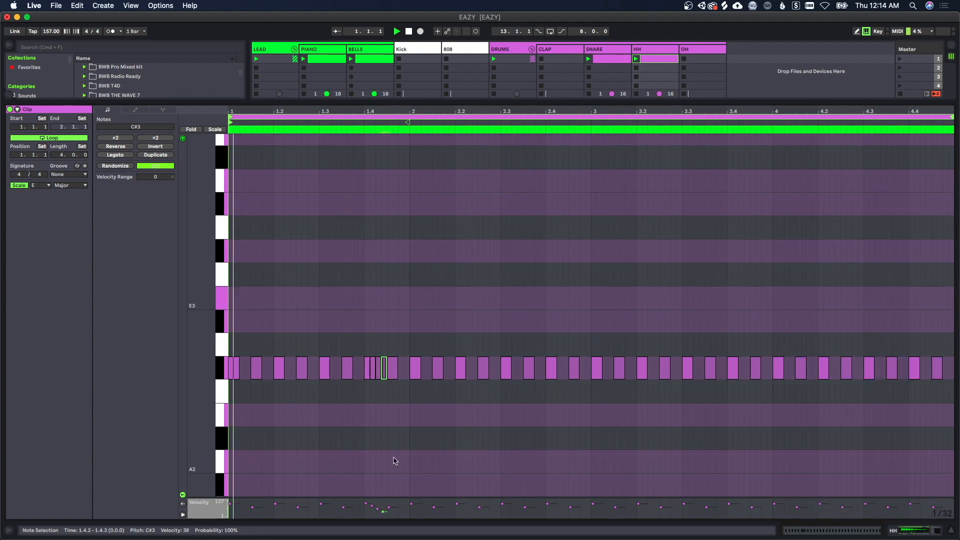
Clear the note selection in the HH clip and select all notes in the OH clip
{"action": "left_click", "coordinate": [393, 457]}
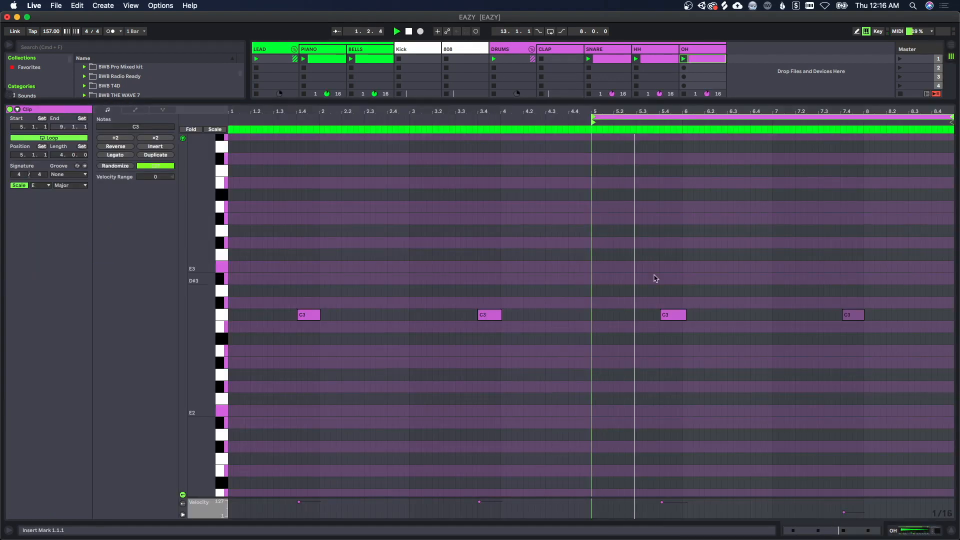
{"action": "key", "text": "super+a"}
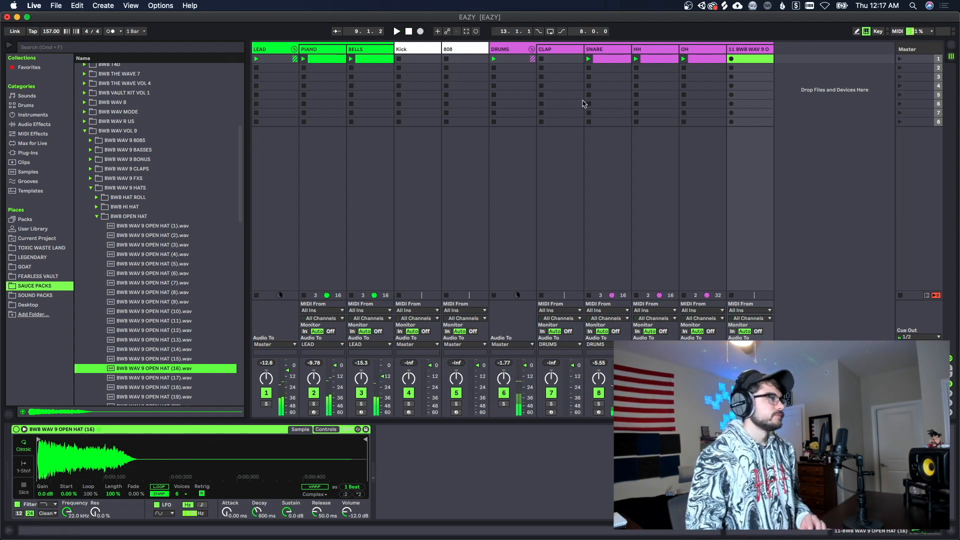
Capture the performance just played as a MIDI clip on the BWB WAV 9 OPEN HAT (16) track
{"action": "left_click", "coordinate": [466, 32]}
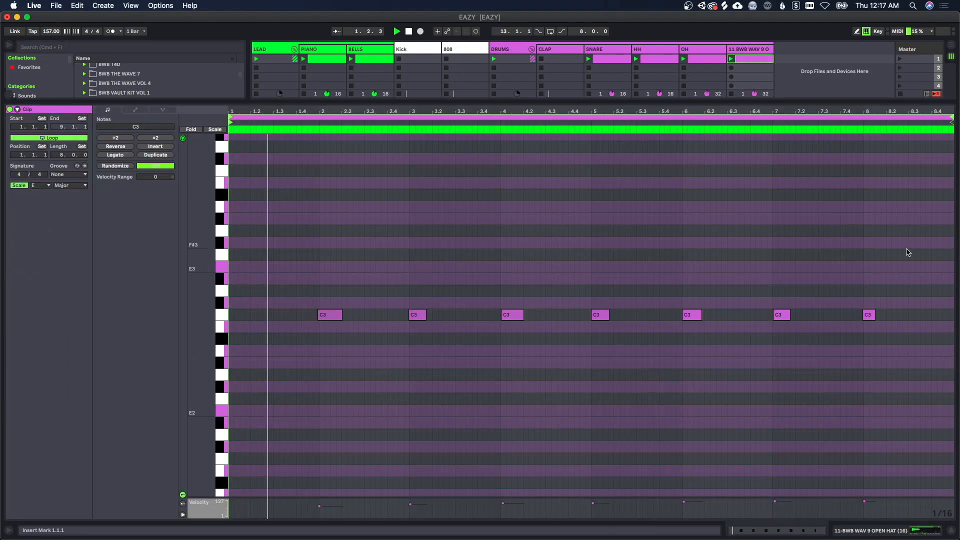
{"action": "left_click", "coordinate": [494, 345]}
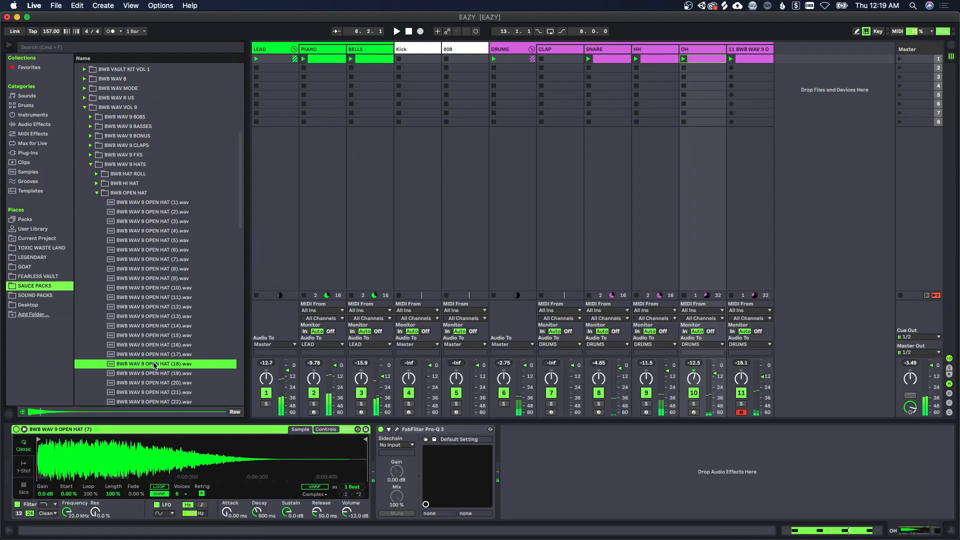
Replace the OH track's sample with BWB WAV 9 OPEN HAT (18).wav and toggle its sample loop setting
{"action": "double_click", "coordinate": [155, 364]}
{"action": "key", "text": "space"}
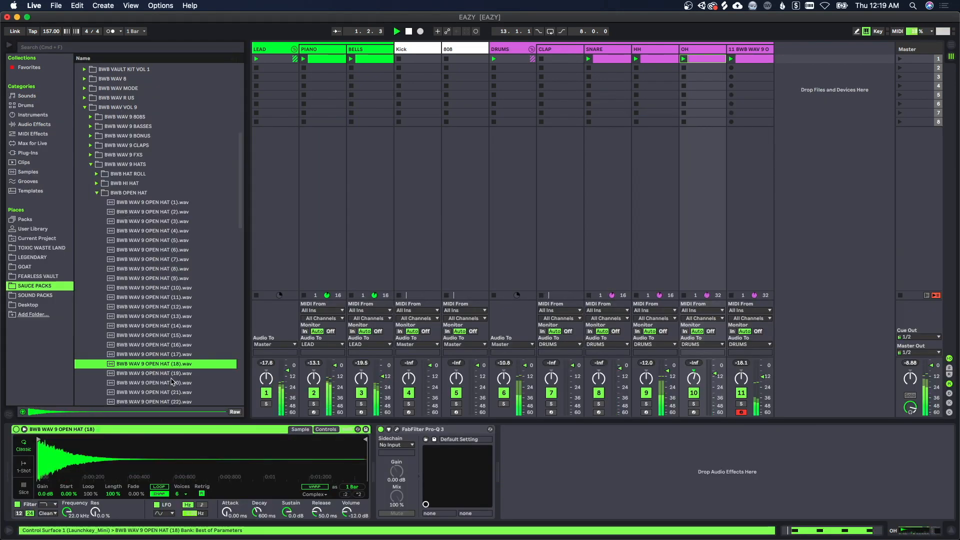
{"action": "scroll", "coordinate": [203, 357], "scroll_direction": "down", "scroll_amount": 5}
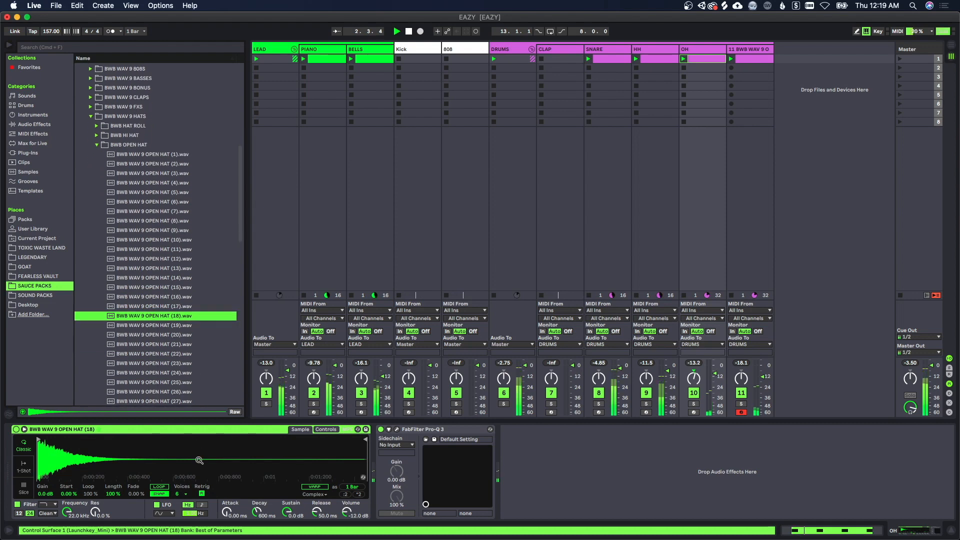
{"action": "left_click", "coordinate": [161, 487]}
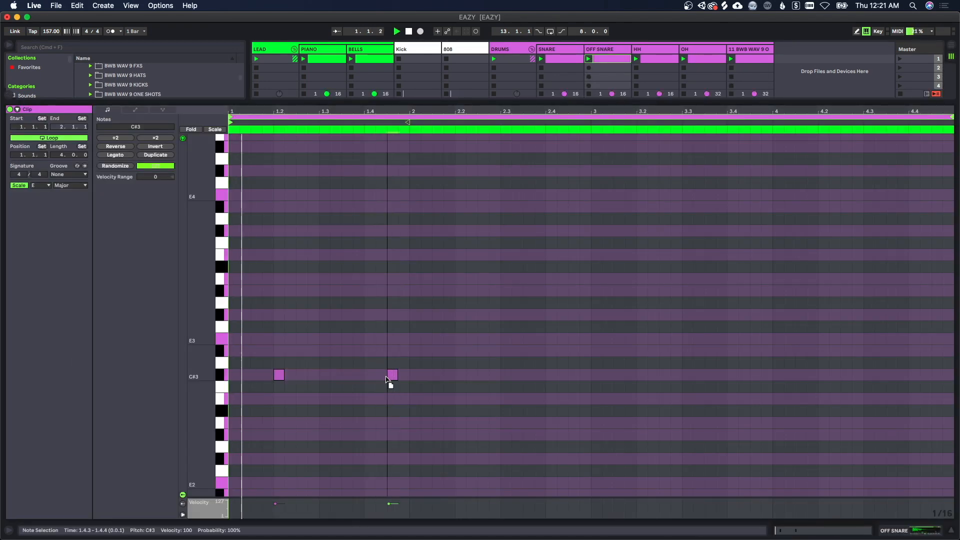
Add C#3 notes at 2.1.3 and 3.3.1 in the OFF SNARE clip
{"action": "double_click", "coordinate": [438, 375]}
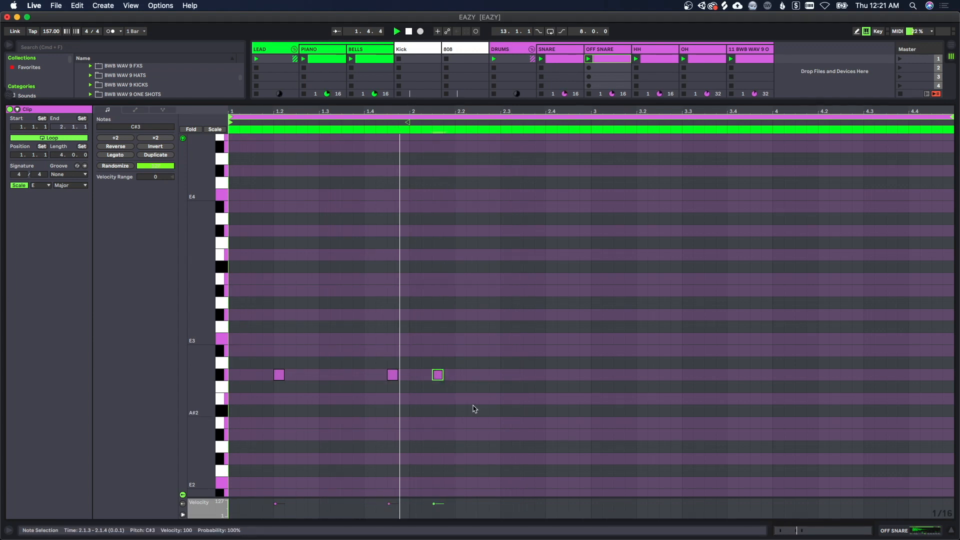
{"action": "double_click", "coordinate": [686, 376]}
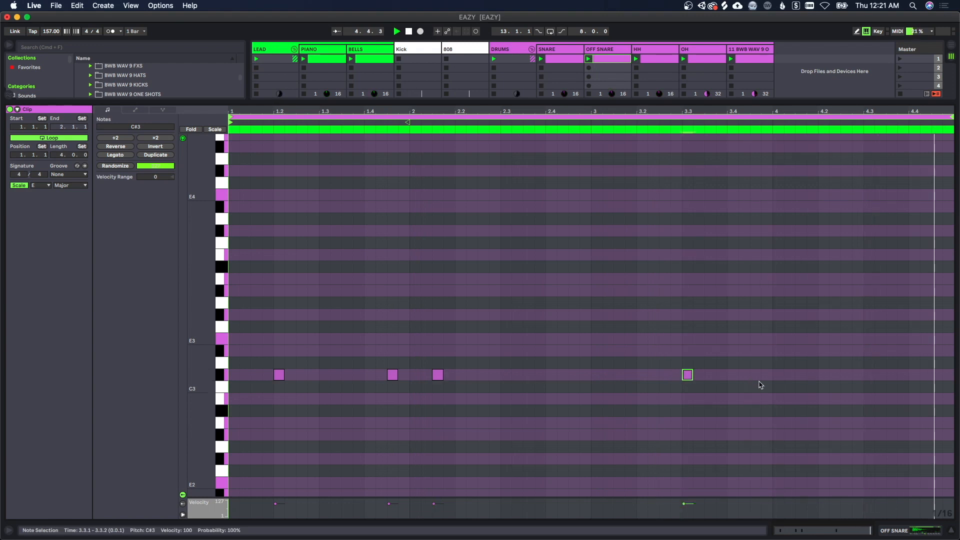
Add a C#3 note at 4.1.3 in the OFF SNARE clip
{"action": "double_click", "coordinate": [802, 375]}
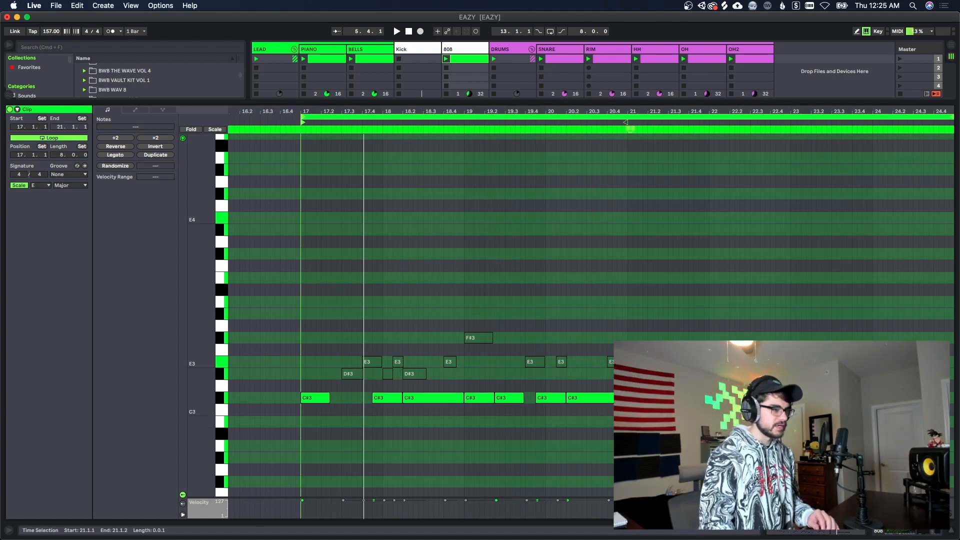
Select the C#3 note around bar 21 in the 808 clip
{"action": "left_click_drag", "start_coordinate": [631, 411], "coordinate": [639, 375]}
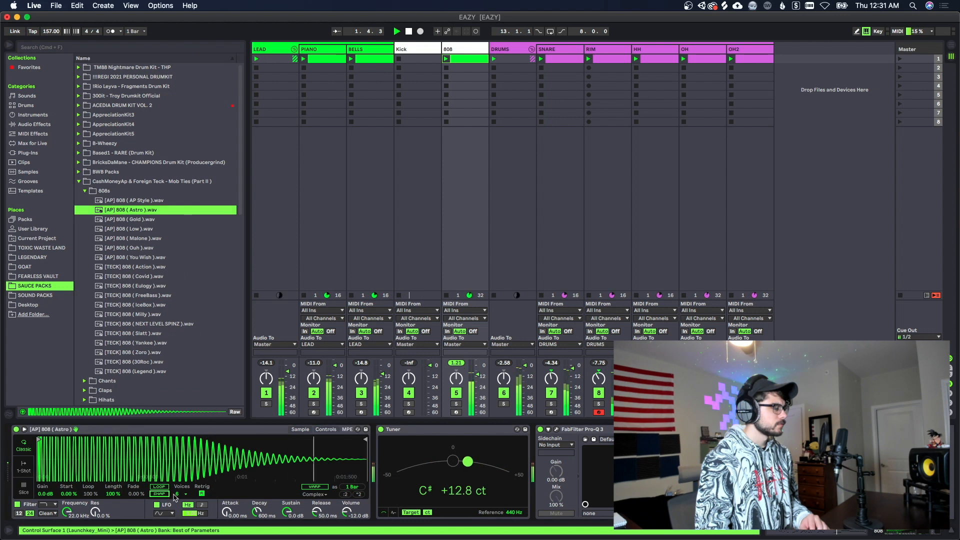
Set the [AP] 808 (Astro) sample to 1 voice and lower the 808 track's volume slightly
{"action": "left_click", "coordinate": [179, 494]}
{"action": "left_click", "coordinate": [179, 381]}
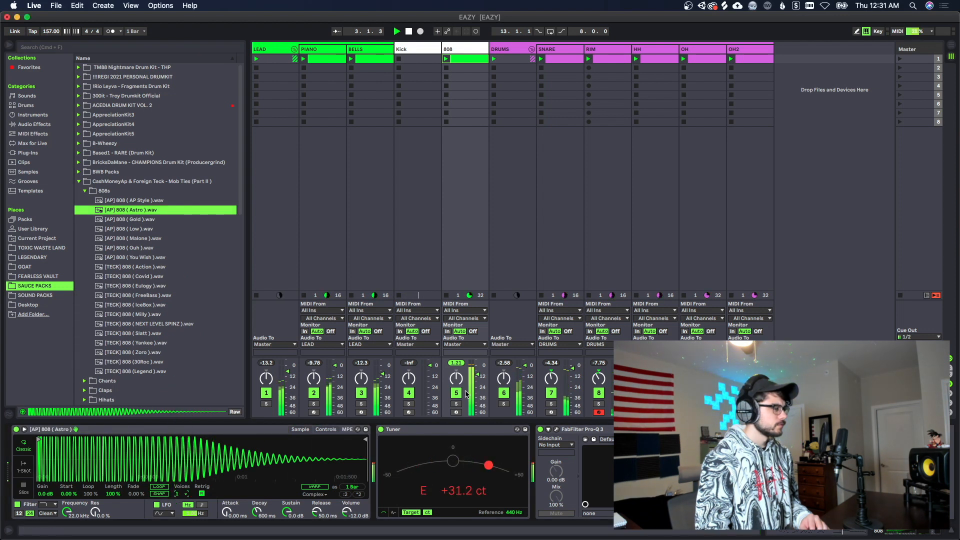
{"action": "left_click_drag", "start_coordinate": [479, 377], "coordinate": [477, 376]}
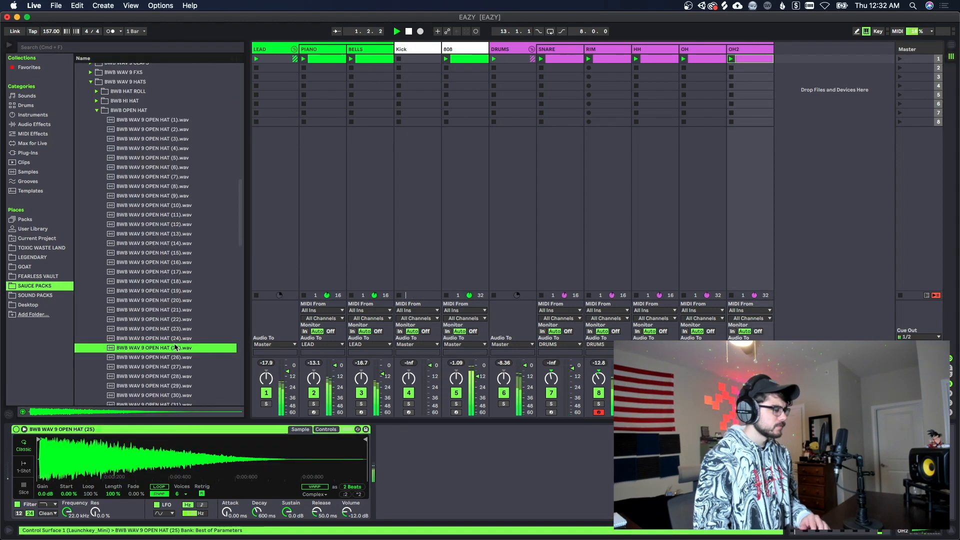
Audition BWB WAV 9 OPEN HAT (23).wav as a sample for the OH2 track
{"action": "left_click", "coordinate": [172, 331]}
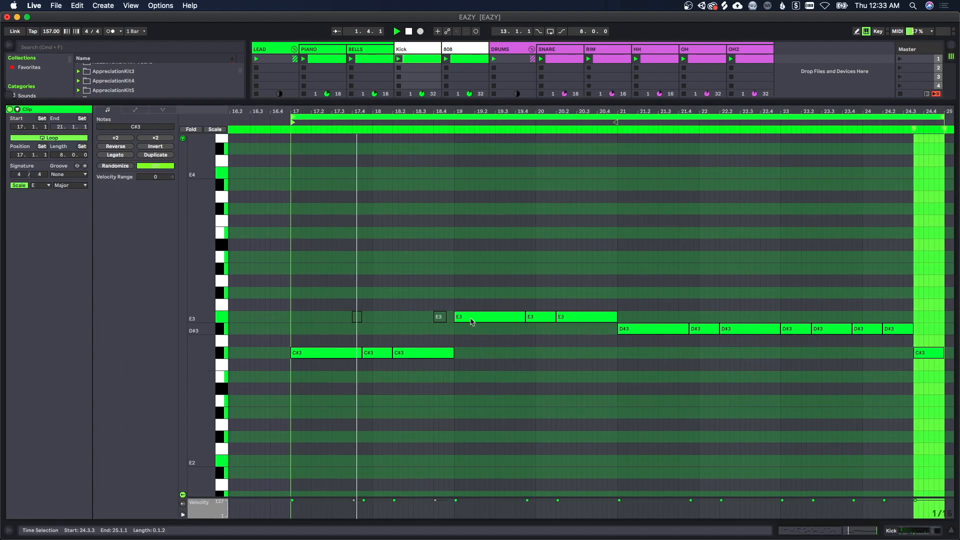
Transpose the E3 notes from bar 19 and the D#3 notes from bar 21 in the Kick clip down to C#3
{"action": "left_click_drag", "start_coordinate": [467, 298], "coordinate": [557, 342]}
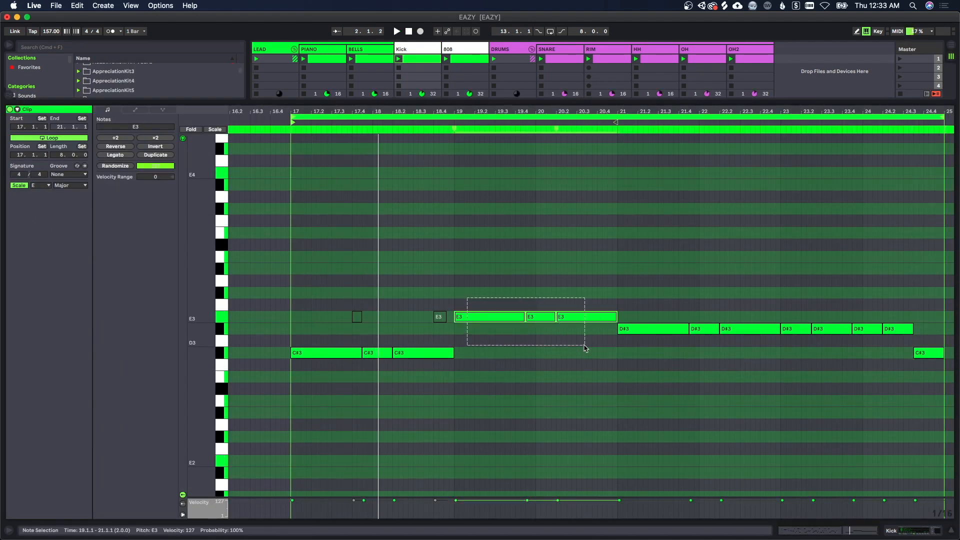
{"action": "key", "text": "Down"}
{"action": "key", "text": "Down"}
{"action": "key", "text": "Down"}
{"action": "left_click_drag", "start_coordinate": [629, 301], "coordinate": [893, 405]}
{"action": "key", "text": "Down"}
{"action": "key", "text": "Down"}
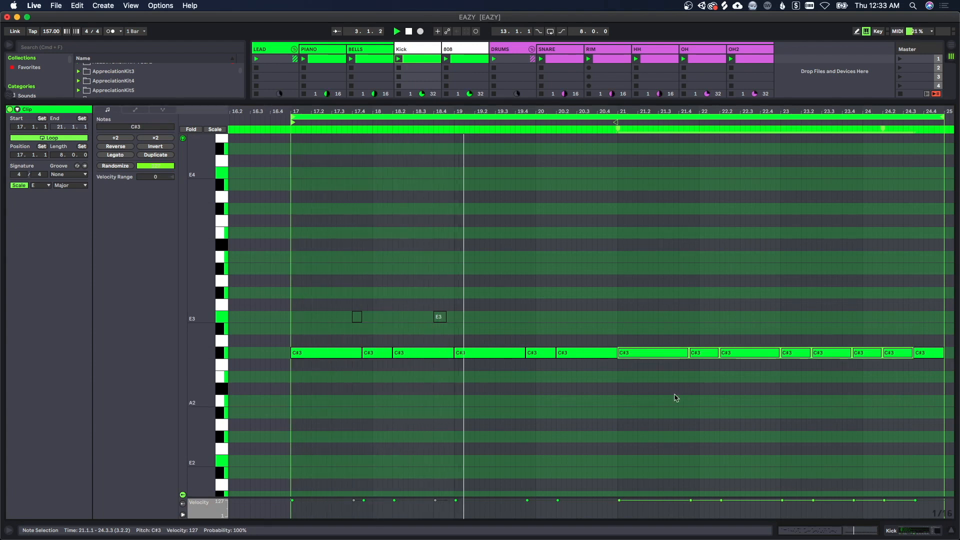
{"action": "left_click", "coordinate": [623, 391]}
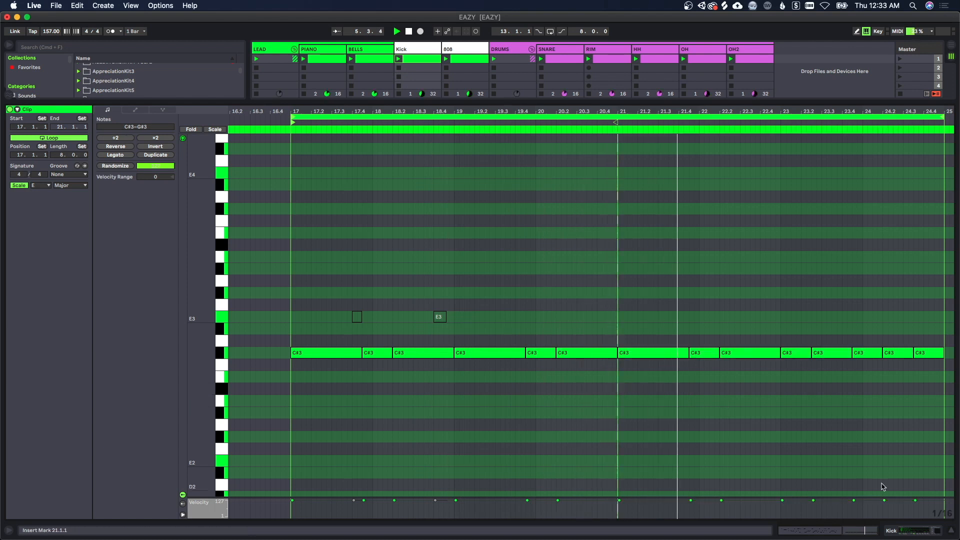
Open the 808 clip and raise the three E3 notes from bar 19 to F#3, keeping their start at 19.1.1
{"action": "left_click", "coordinate": [897, 530]}
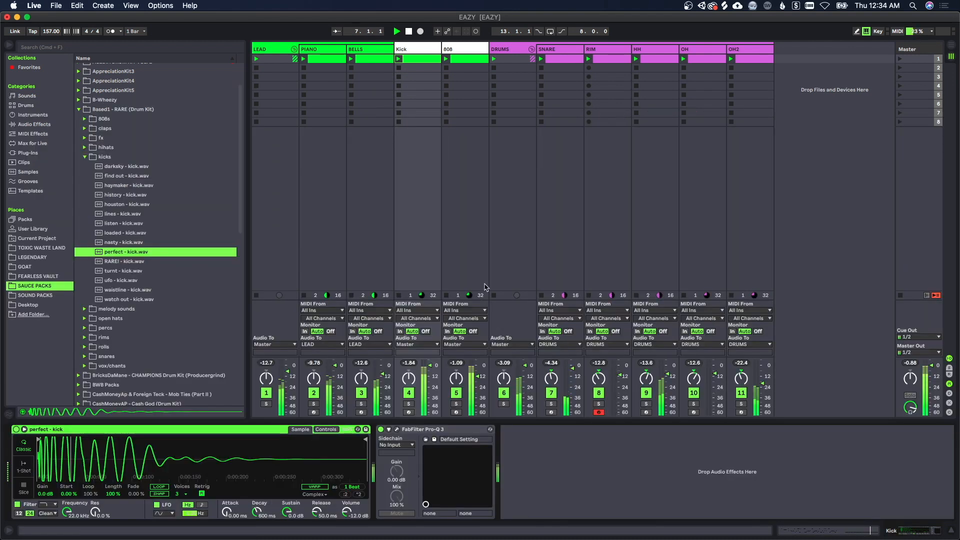
{"action": "double_click", "coordinate": [458, 59]}
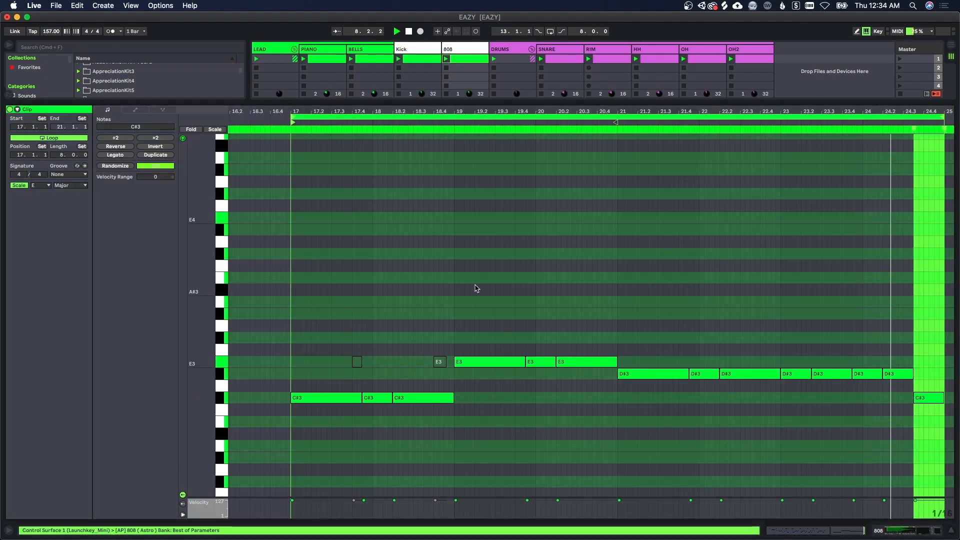
{"action": "key", "text": "space"}
{"action": "left_click_drag", "start_coordinate": [495, 364], "coordinate": [503, 318]}
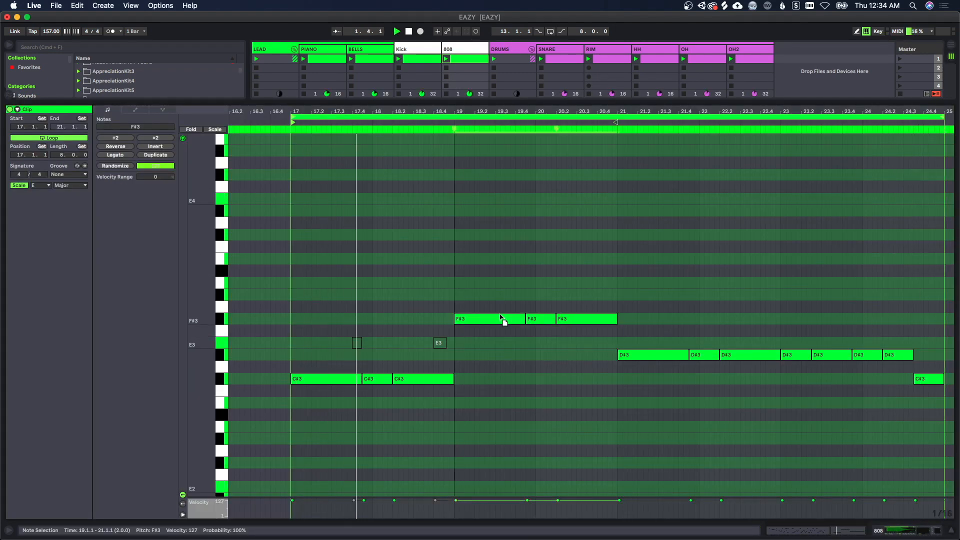
{"action": "key", "text": "Left"}
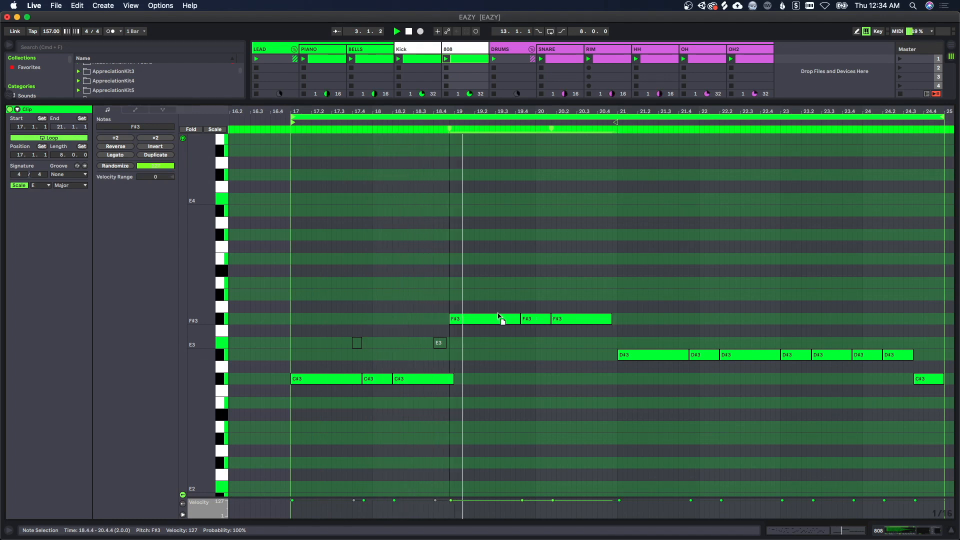
{"action": "key", "text": "Right"}
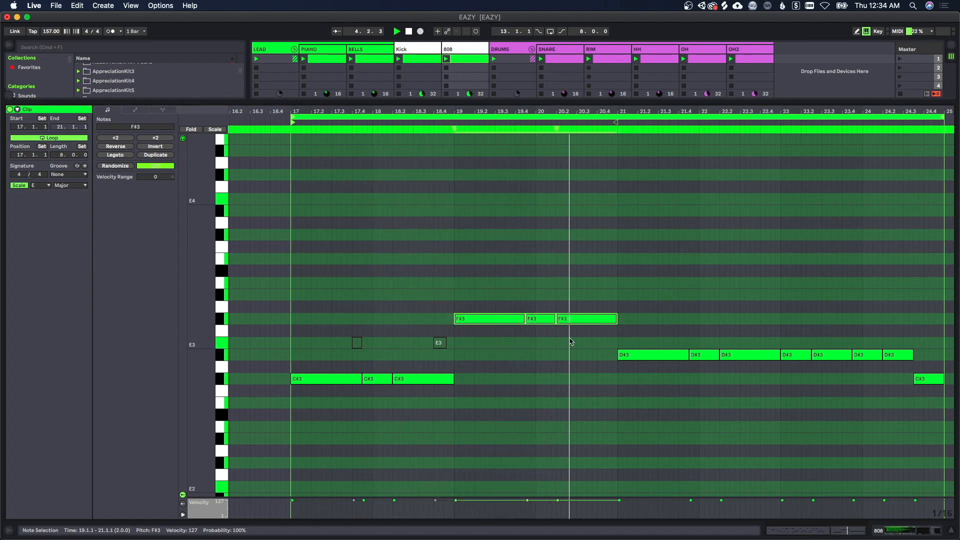
Raise the first three D#3 notes from bar 21 in the 808 clip to E3 and return to the device chain
{"action": "left_click_drag", "start_coordinate": [615, 339], "coordinate": [732, 365]}
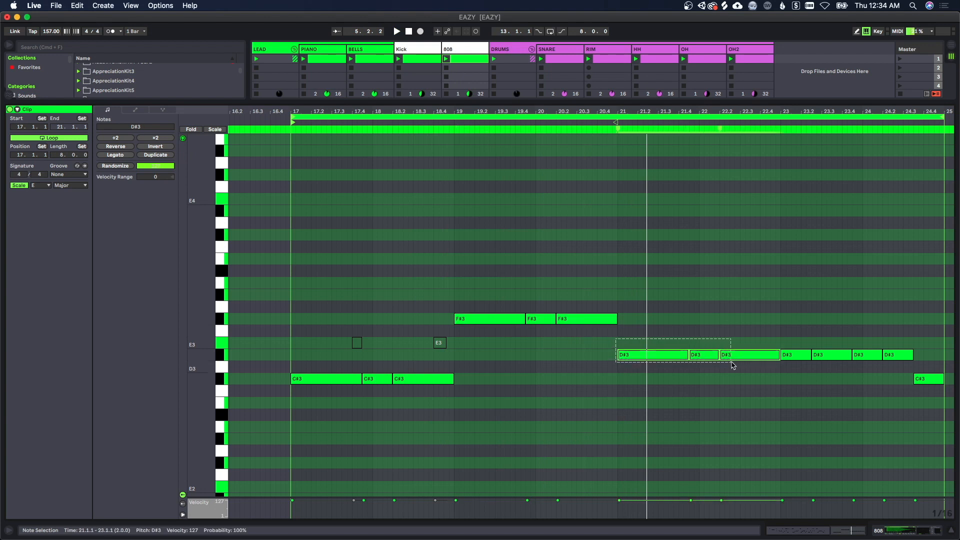
{"action": "left_click_drag", "start_coordinate": [661, 354], "coordinate": [661, 346]}
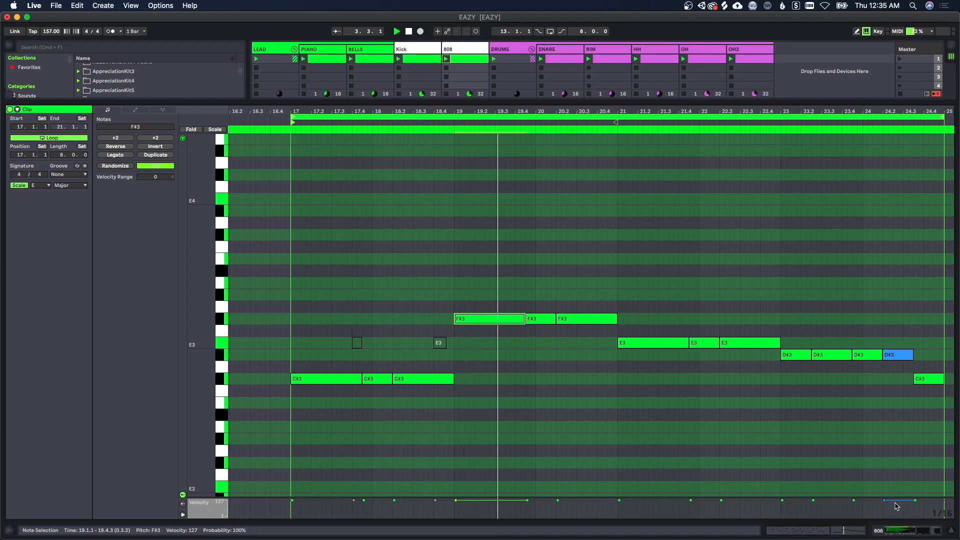
{"action": "left_click", "coordinate": [906, 530]}
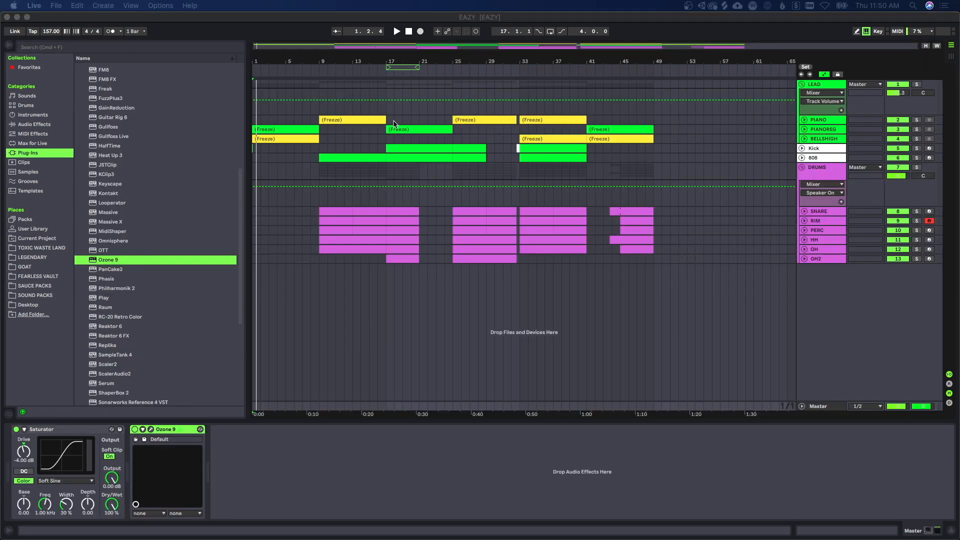
Show the effect chains of the opening BELLSHIGH and PIANOREG clips and play the arrangement from the start
{"action": "left_click", "coordinate": [288, 140]}
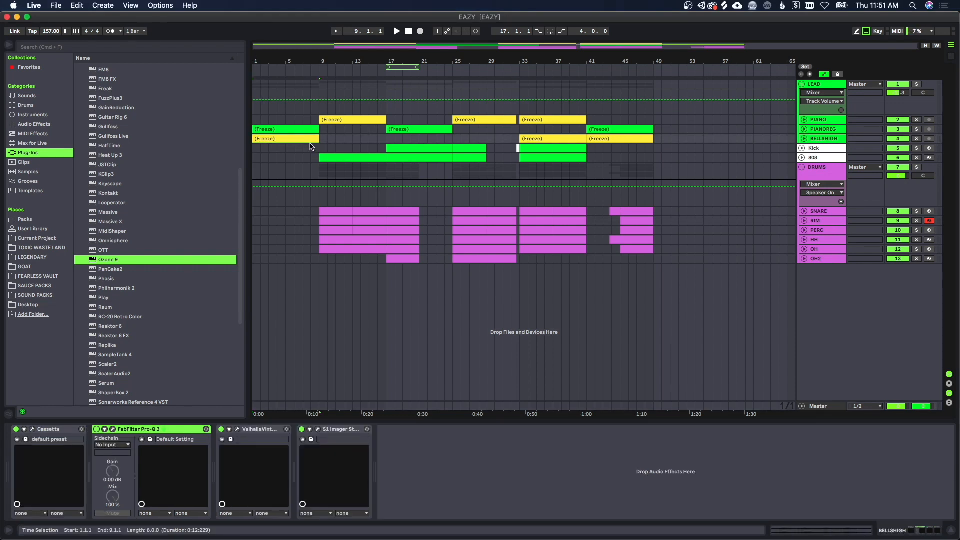
{"action": "left_click", "coordinate": [303, 131]}
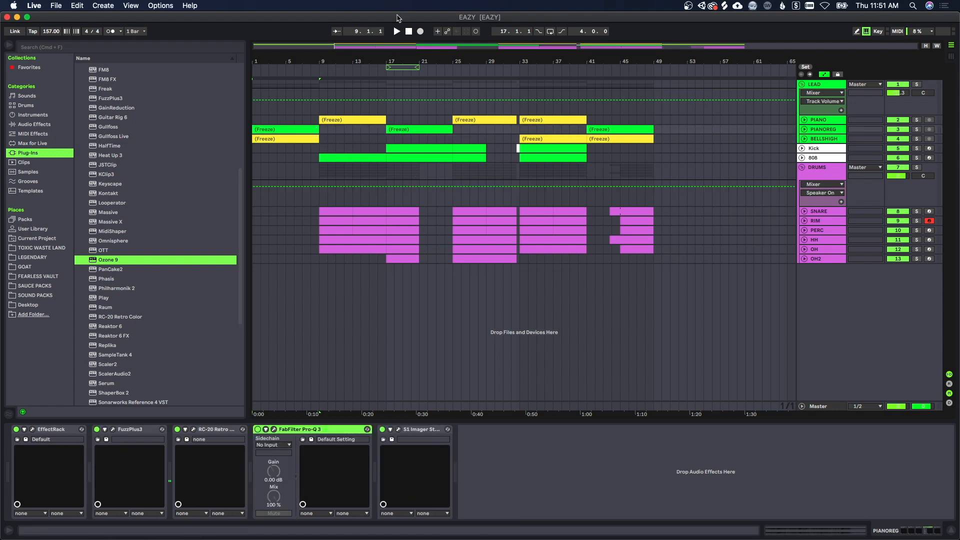
{"action": "key", "text": "space"}
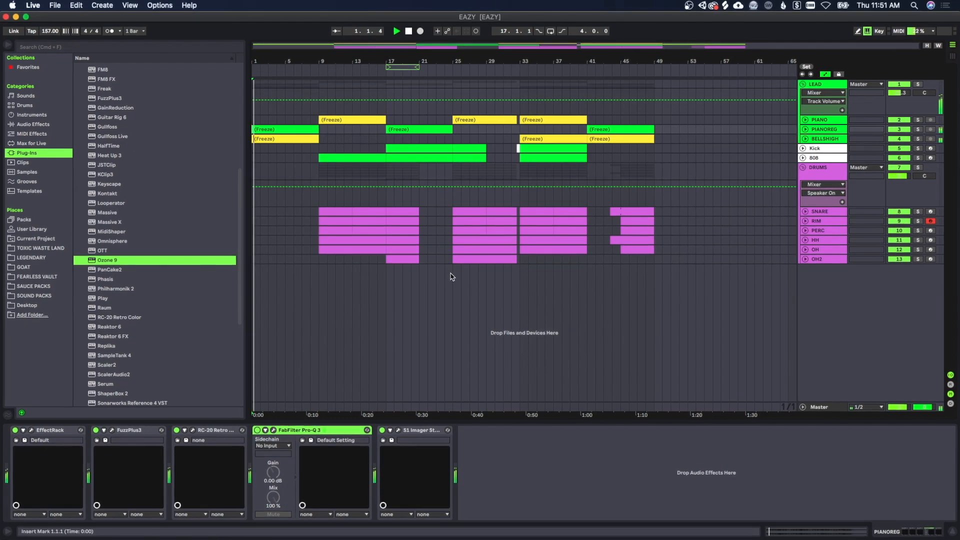